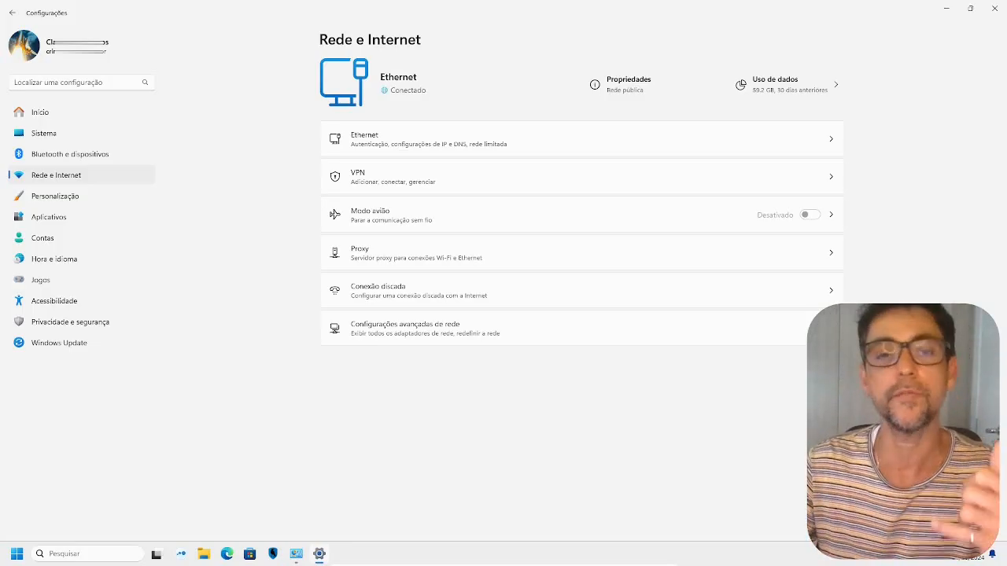
# Open the advanced network settings that list all network adapters.
pyautogui.click(425, 329)
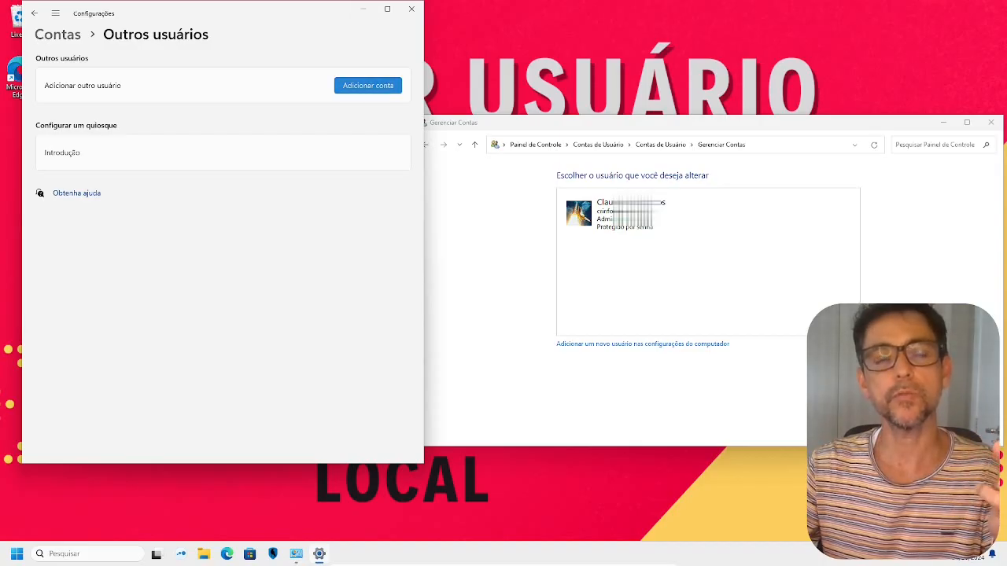
# Add another user to this computer as a local account named crinfo, leaving the password blank.
pyautogui.click(367, 85)
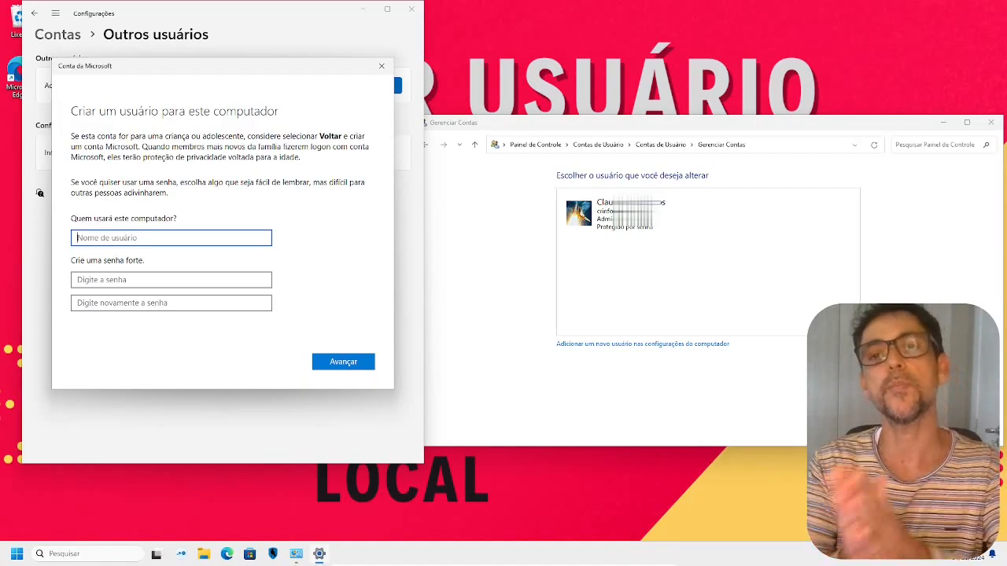
pyautogui.write('C')
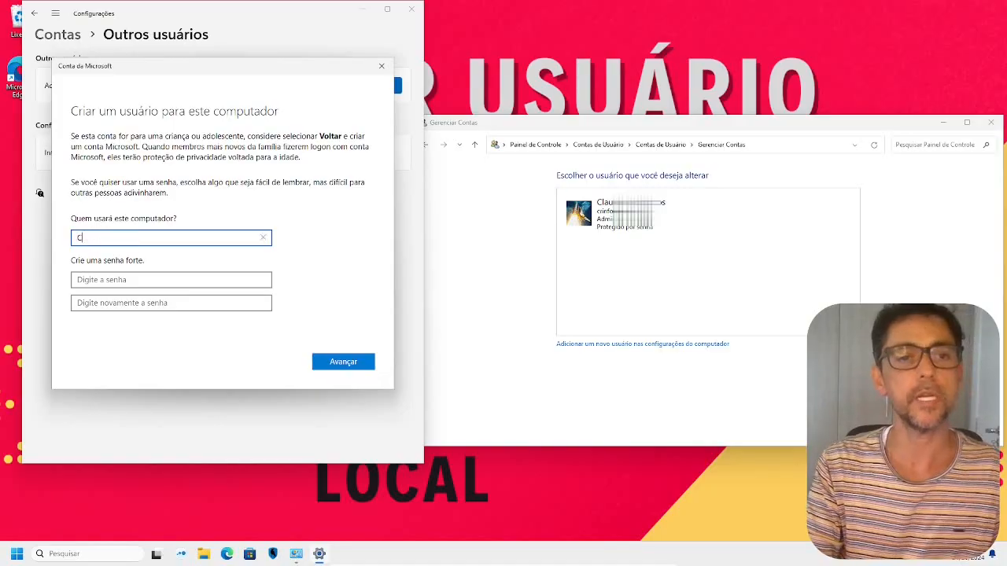
pyautogui.write('rinfo')
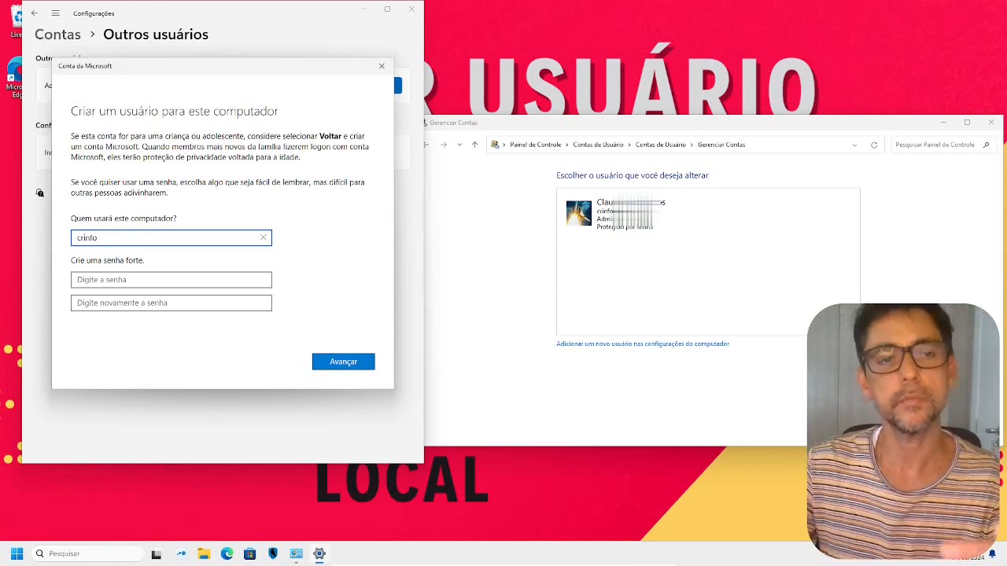
pyautogui.press('Return')
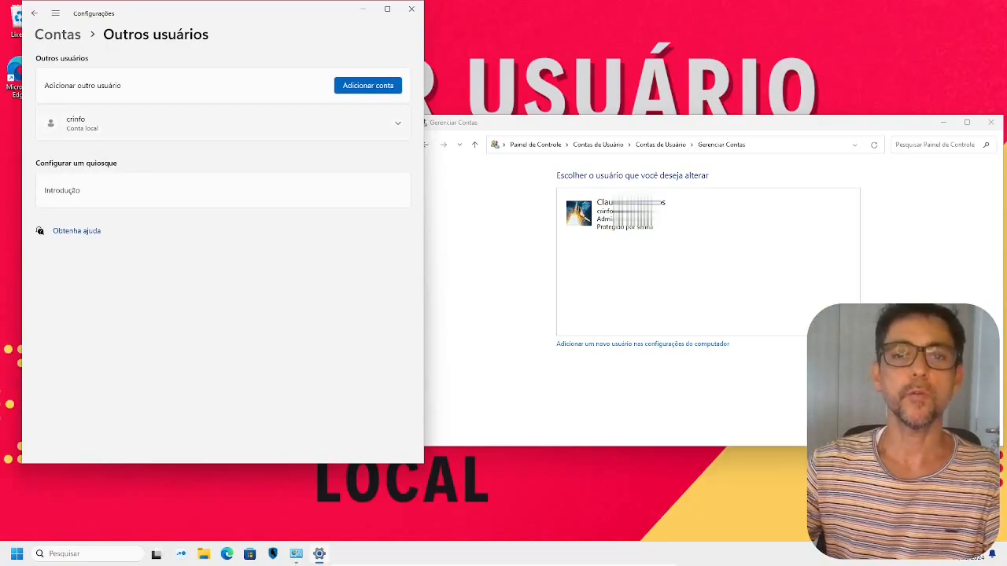
pyautogui.hotkey('alt', 'Tab')
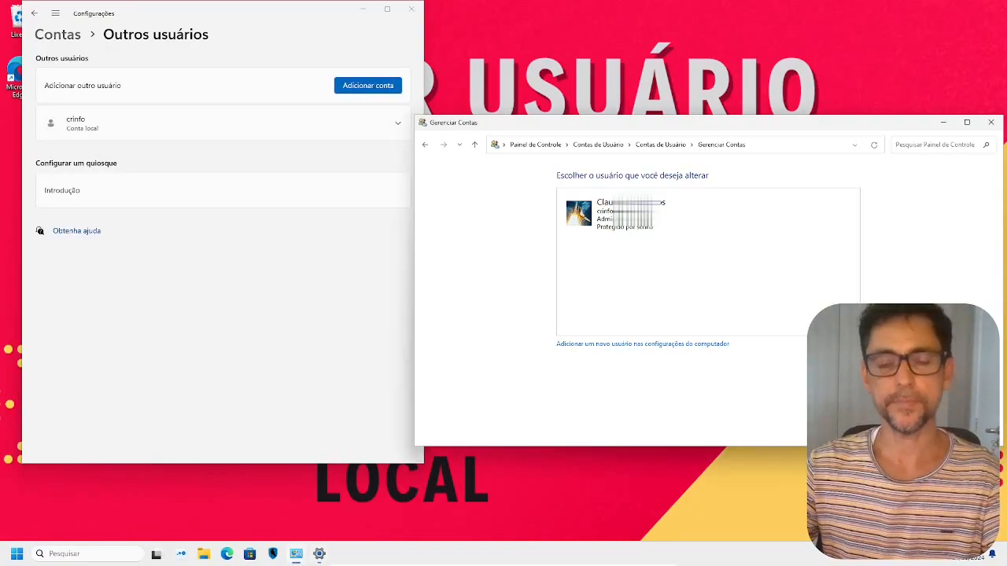
pyautogui.click(661, 145)
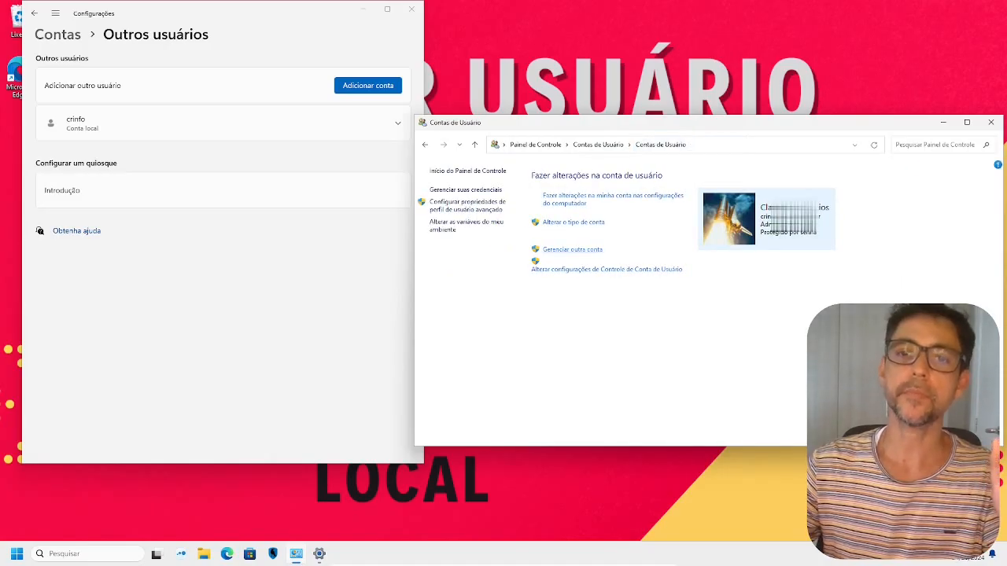
pyautogui.click(765, 213)
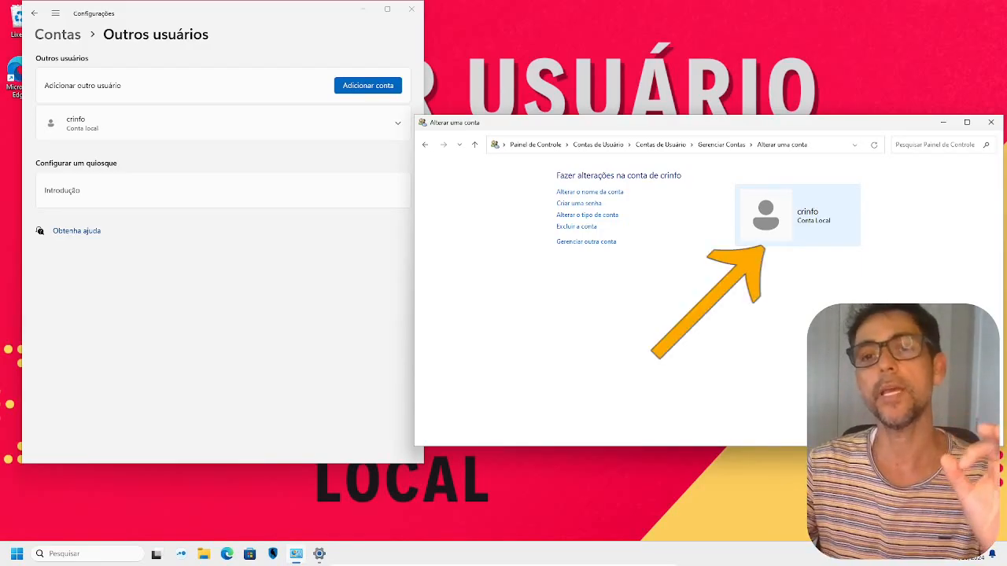
pyautogui.click(411, 9)
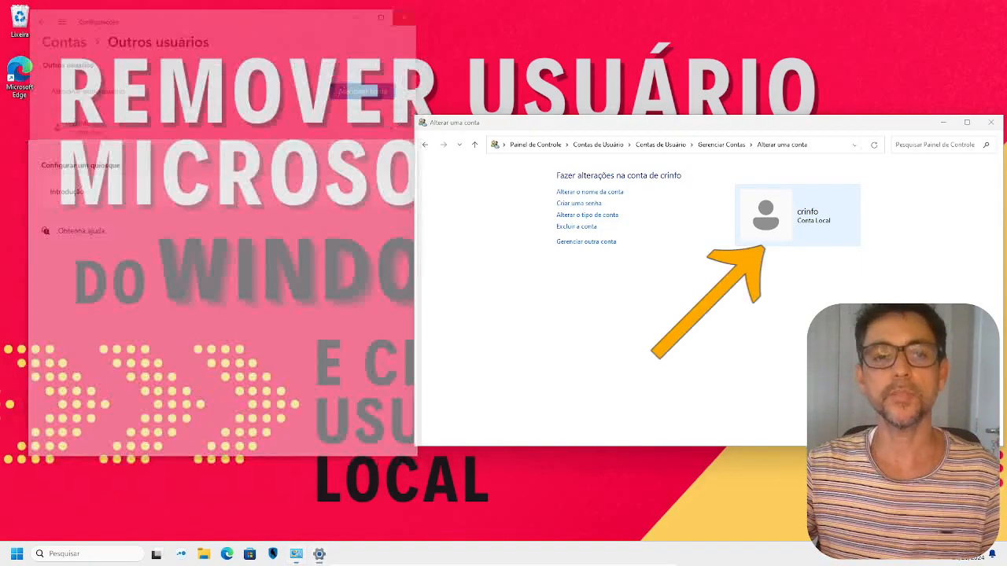
# Sign out of the current Microsoft account and sign in to Windows as the local user crinfo.
pyautogui.click(17, 554)
pyautogui.click(79, 517)
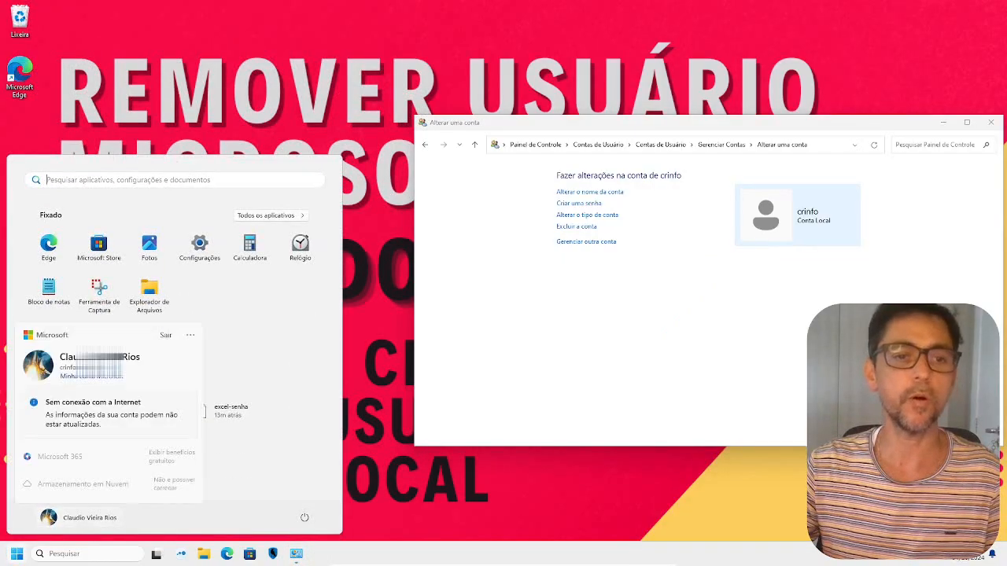
pyautogui.click(166, 335)
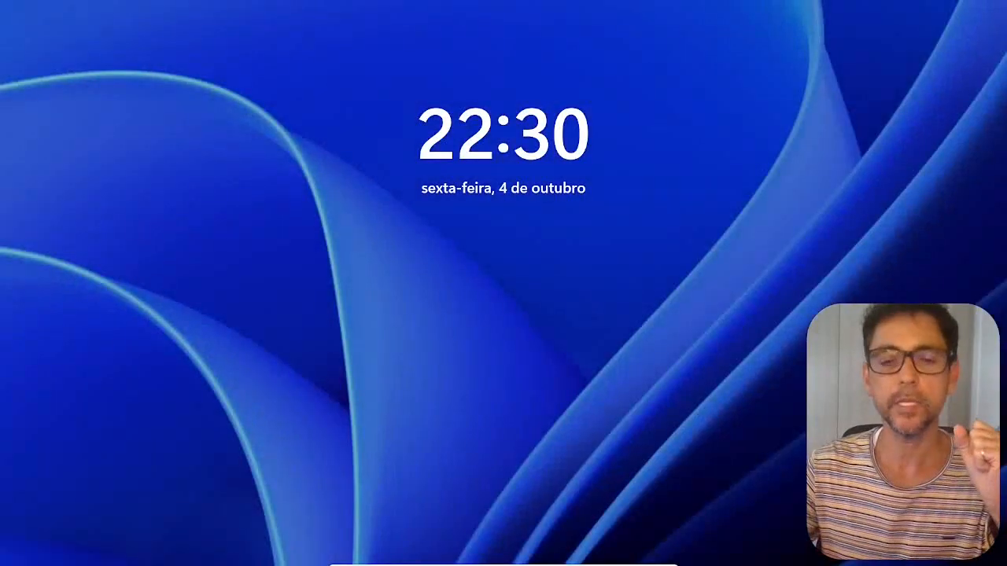
pyautogui.press('Return')
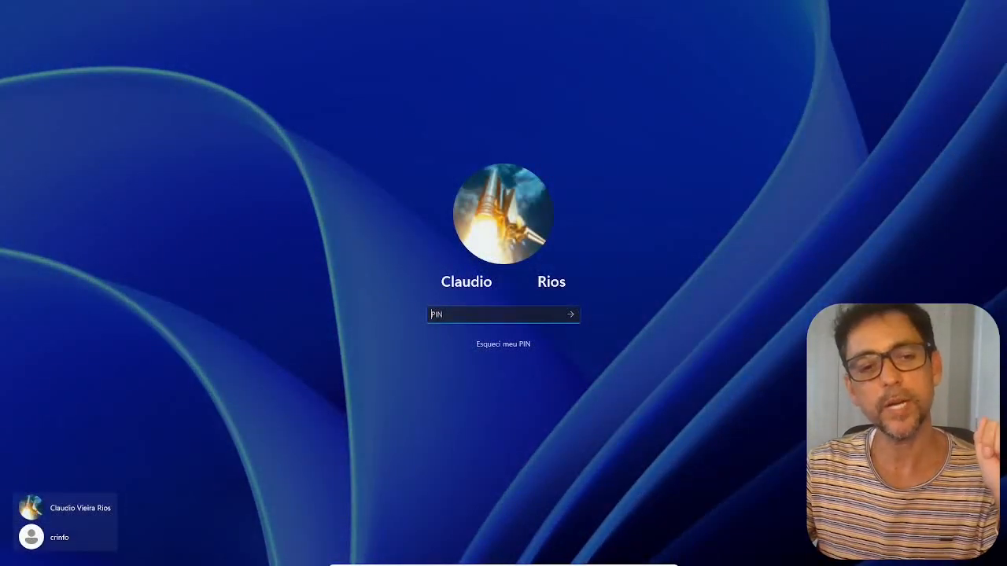
pyautogui.click(59, 537)
pyautogui.click(503, 305)
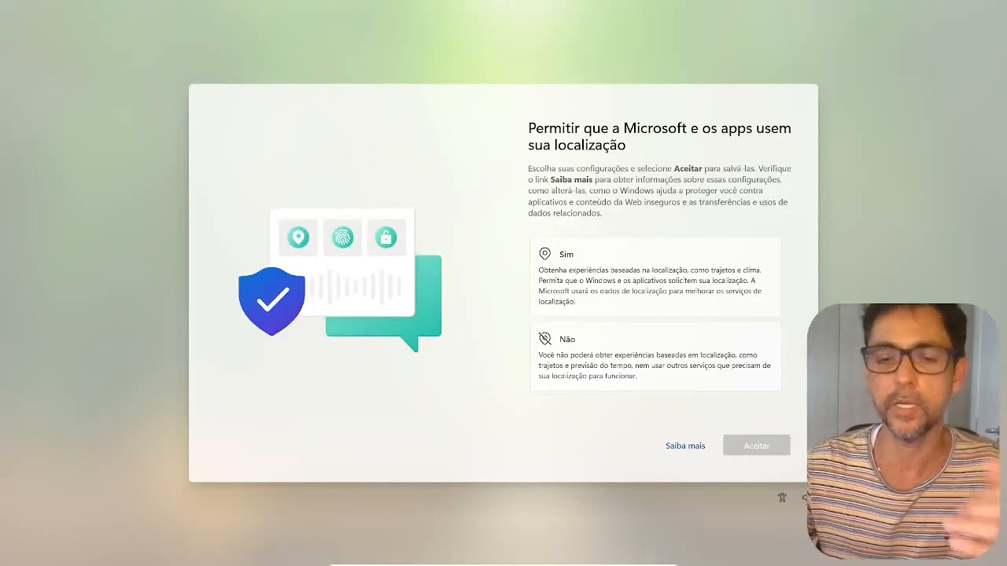
# Refuse location use with the Não option, accept it, and answer the setup pages that follow for the new account.
pyautogui.click(655, 356)
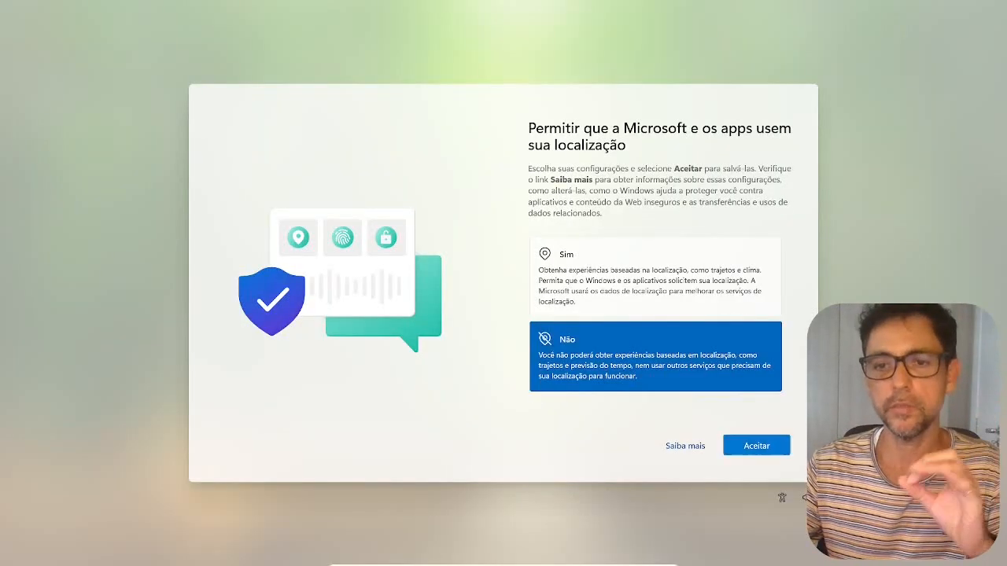
pyautogui.click(757, 446)
pyautogui.click(655, 334)
pyautogui.click(757, 446)
pyautogui.click(655, 351)
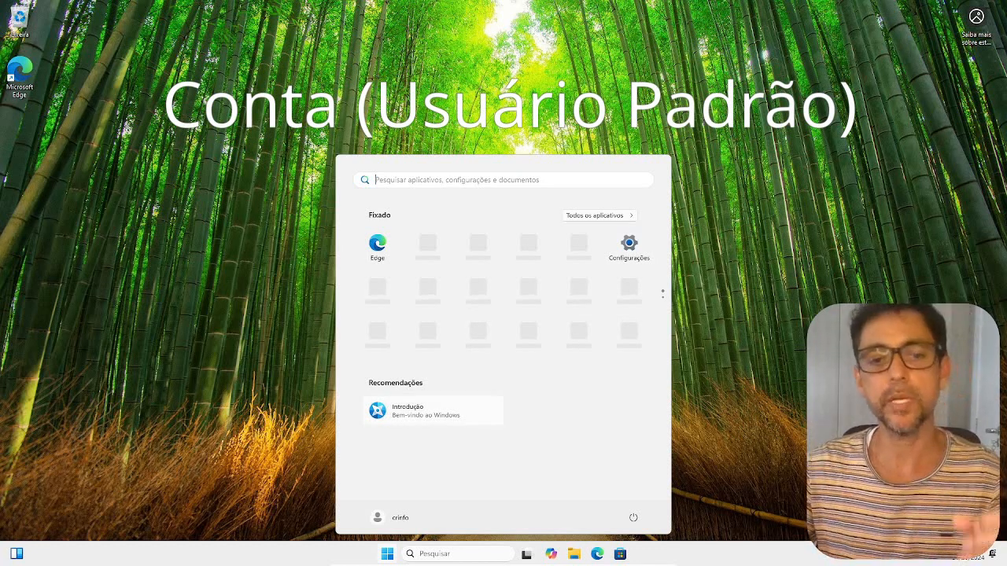
# Sign out of the crinfo account and sign back in to the Microsoft administrator account by entering its PIN.
pyautogui.click(389, 517)
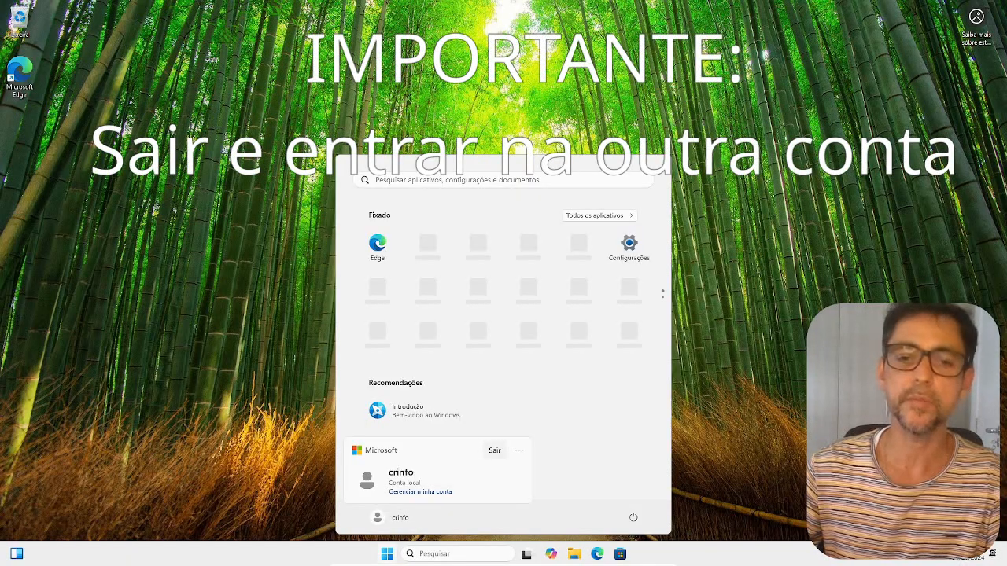
pyautogui.click(494, 450)
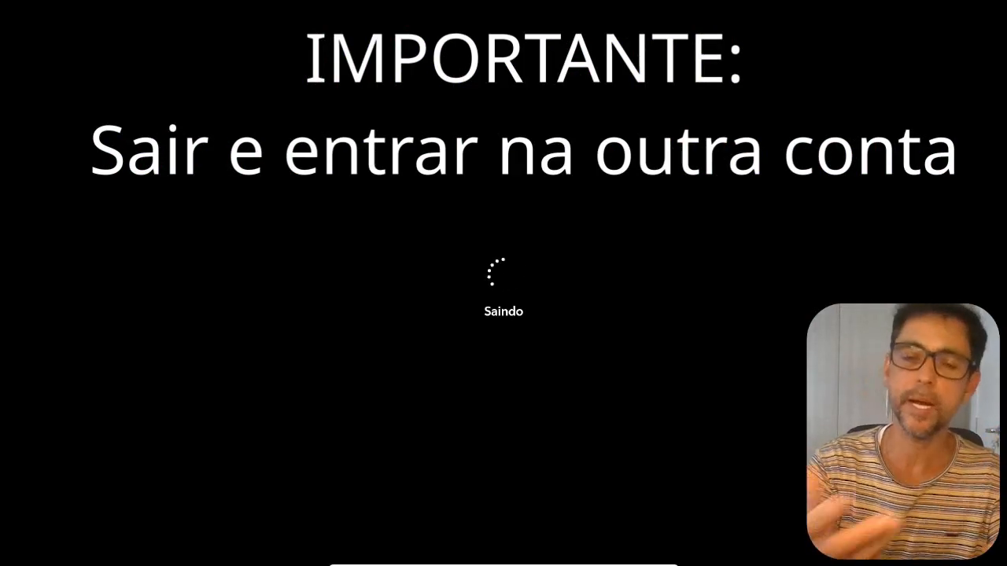
pyautogui.press('Return')
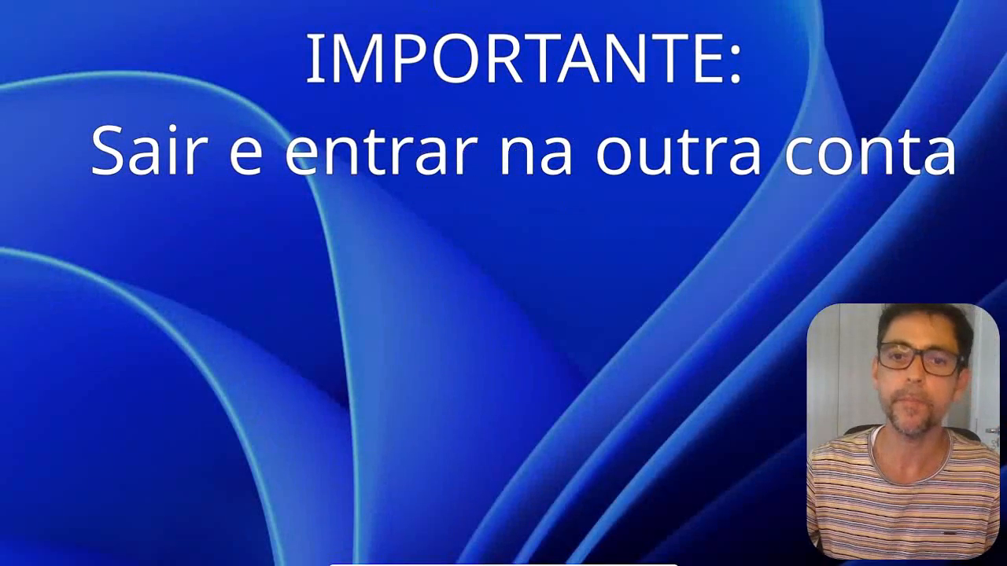
pyautogui.click(64, 537)
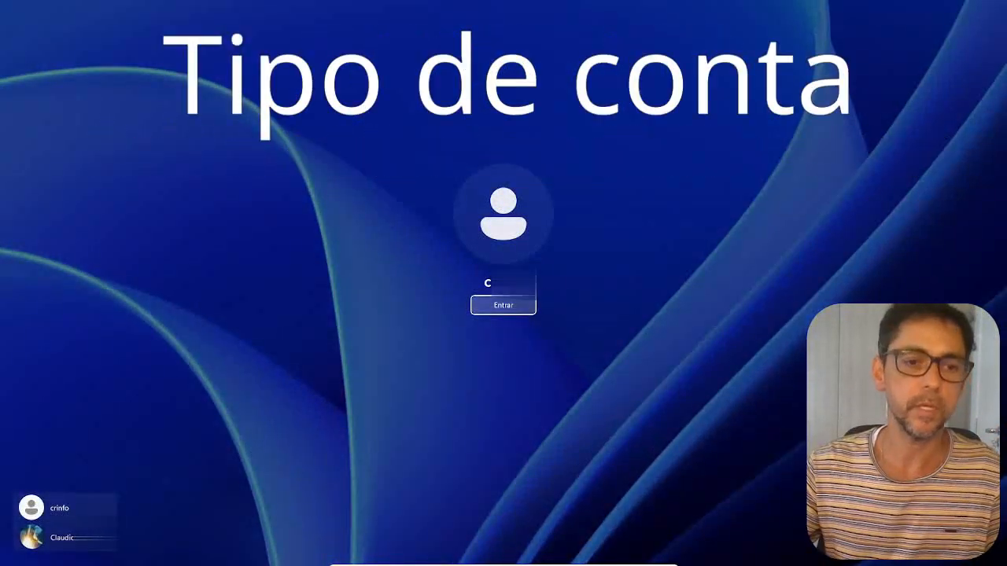
pyautogui.write('••••••••')
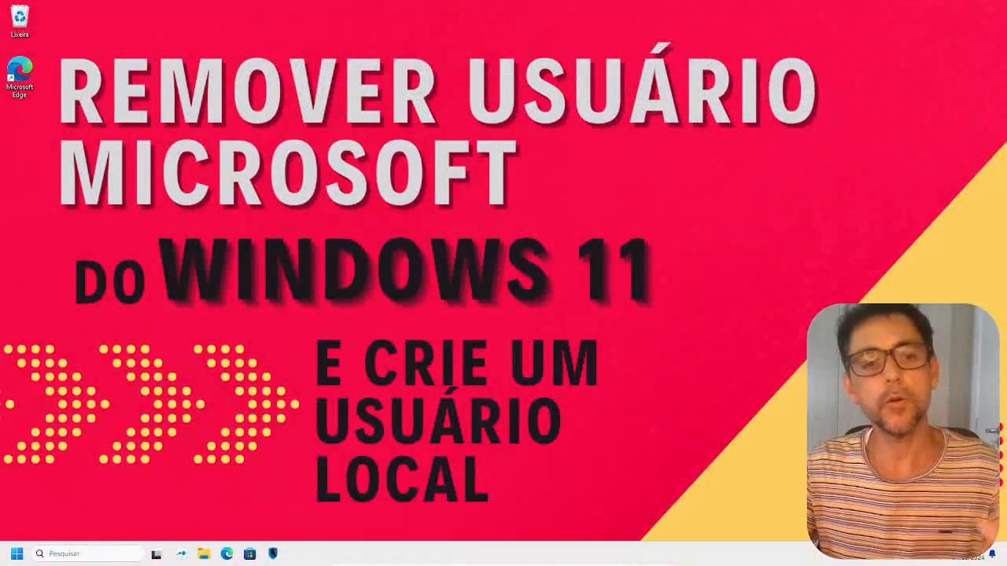
# Open Control Panel's user account management and choose the local account crinfo for changes.
pyautogui.press('super')
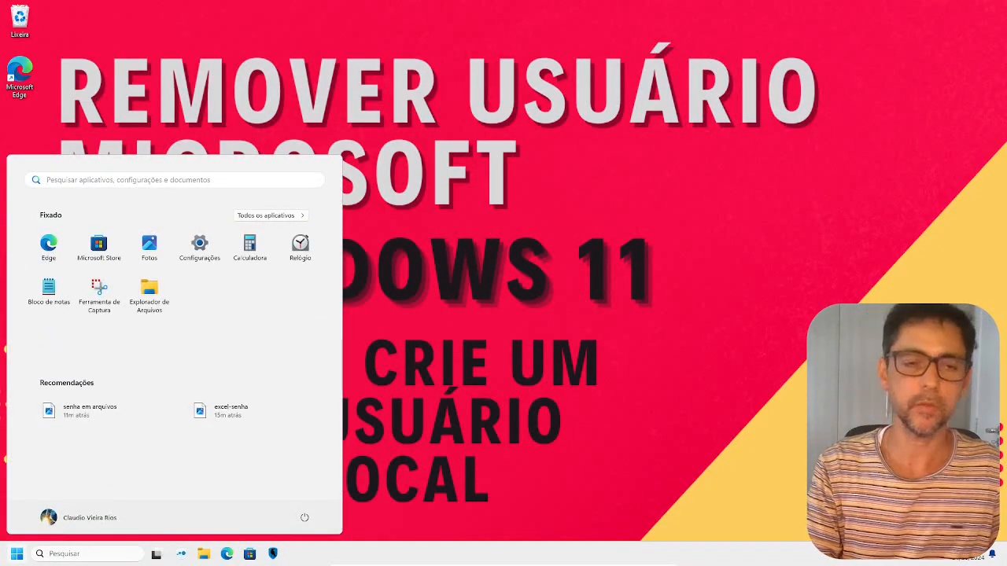
pyautogui.write('panel')
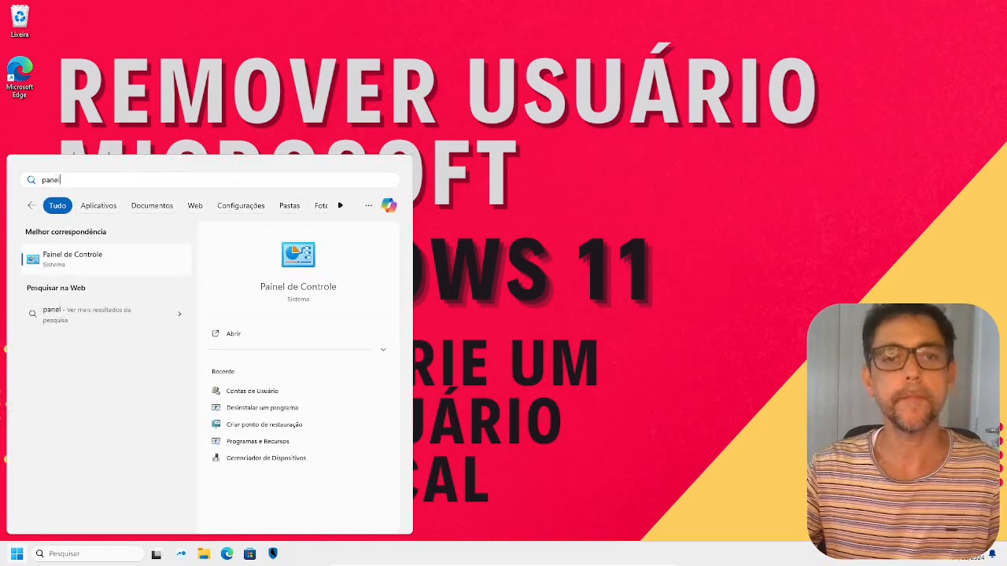
pyautogui.press('Return')
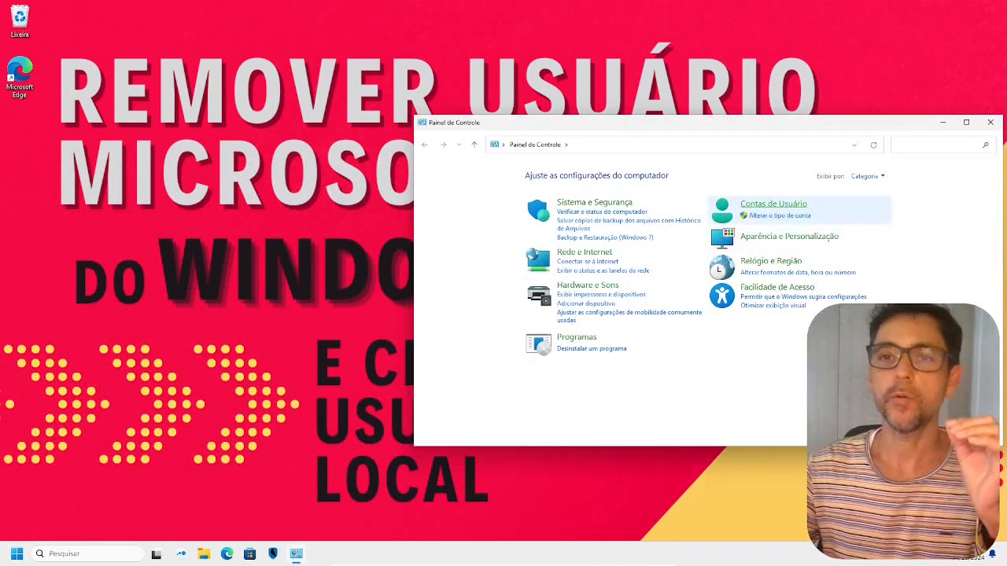
pyautogui.click(773, 204)
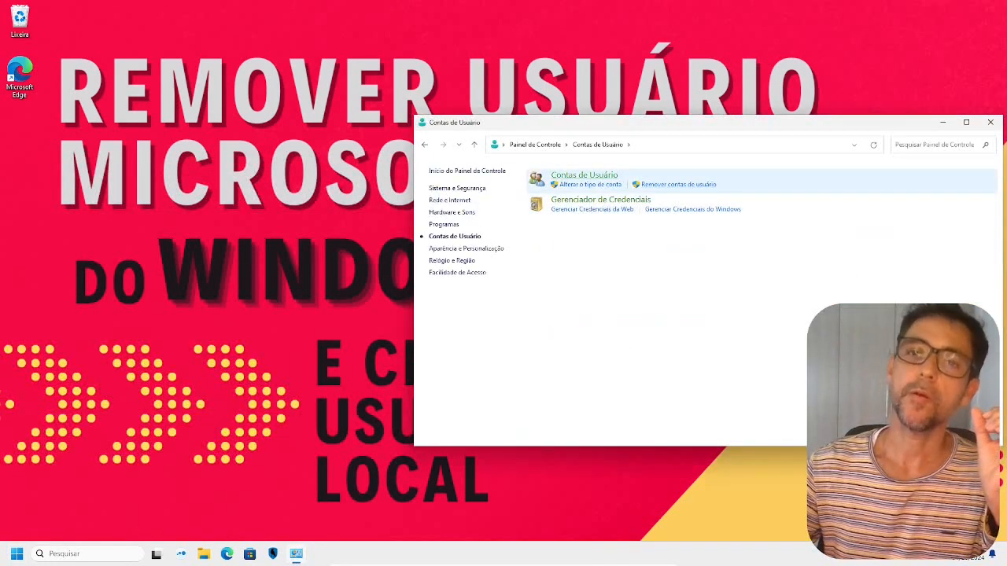
pyautogui.click(584, 176)
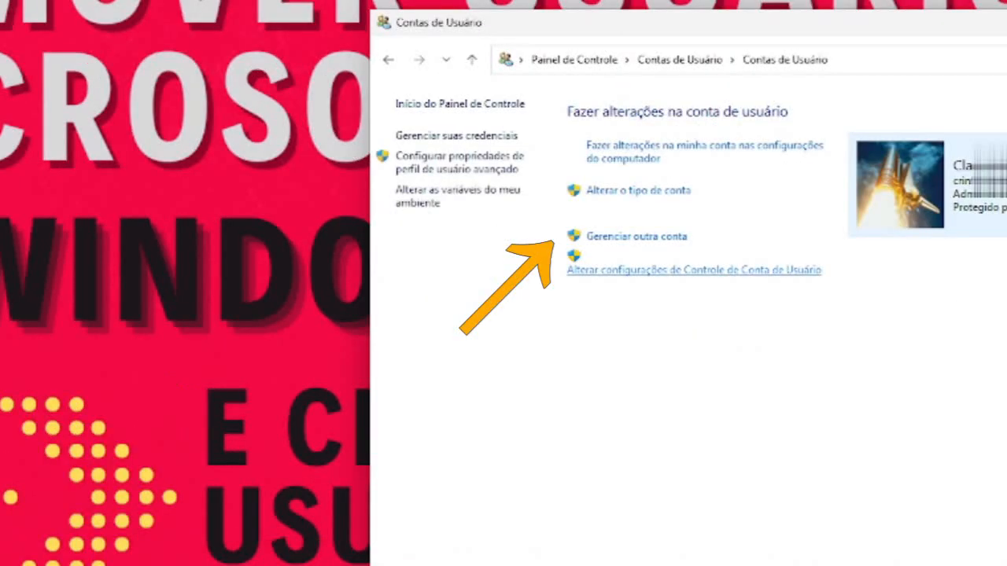
pyautogui.click(694, 269)
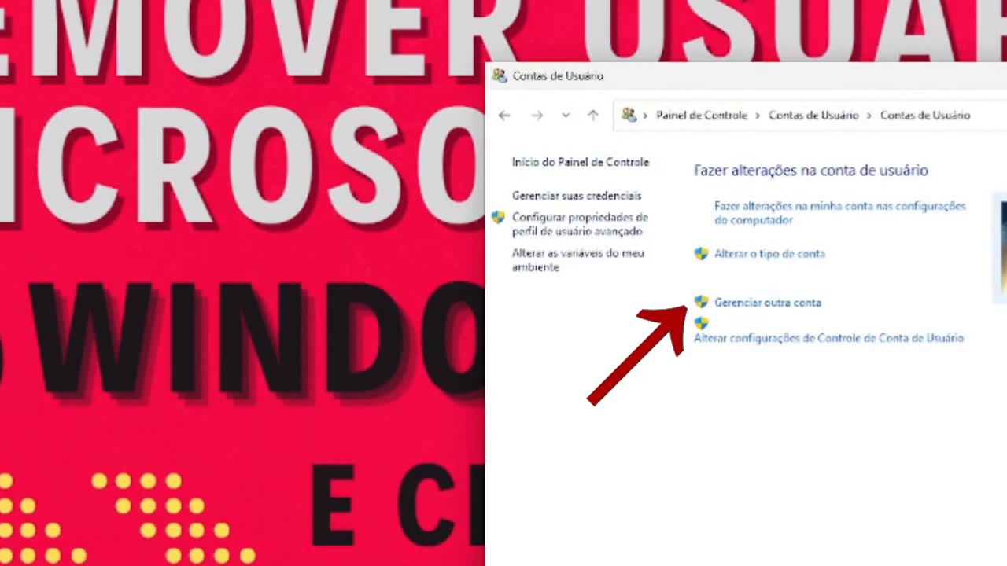
pyautogui.click(767, 303)
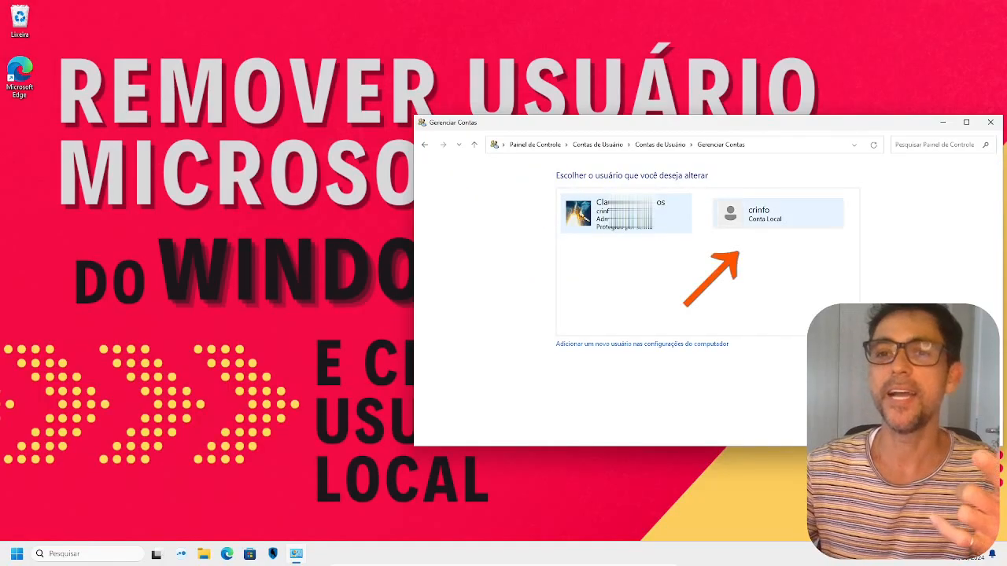
pyautogui.click(778, 213)
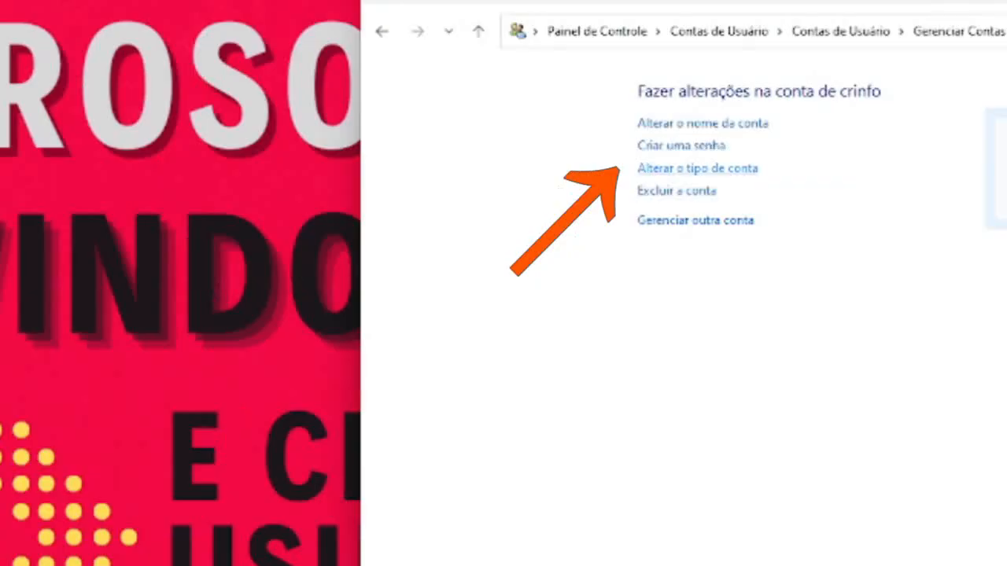
# Change the crinfo account's type to Administrador and close the Control Panel window.
pyautogui.click(435, 66)
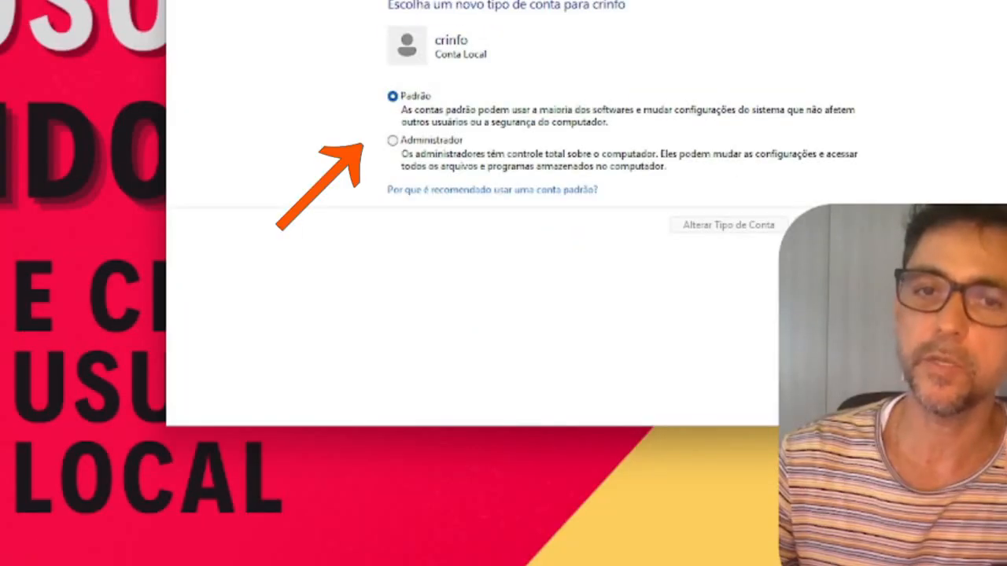
pyautogui.click(392, 140)
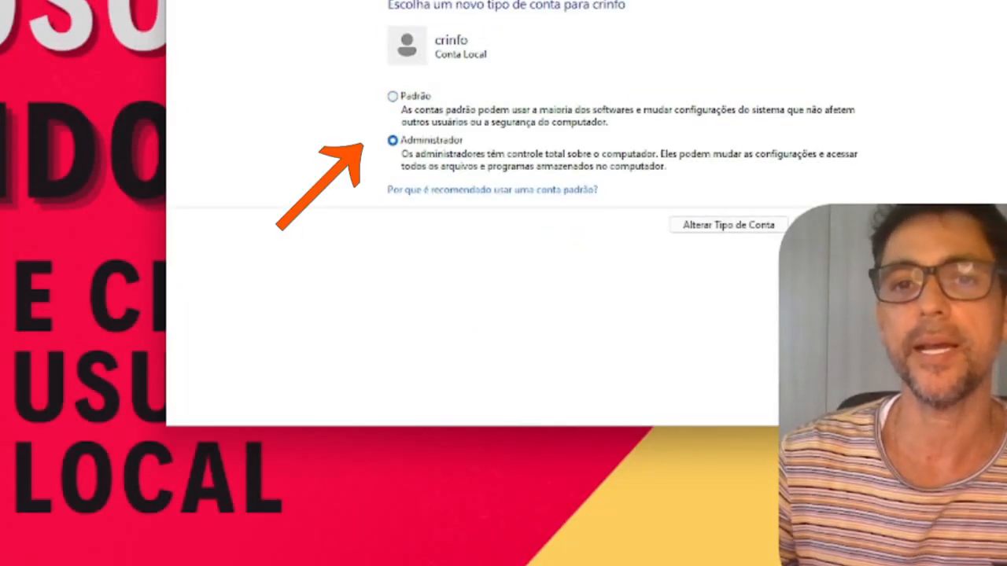
pyautogui.press('Return')
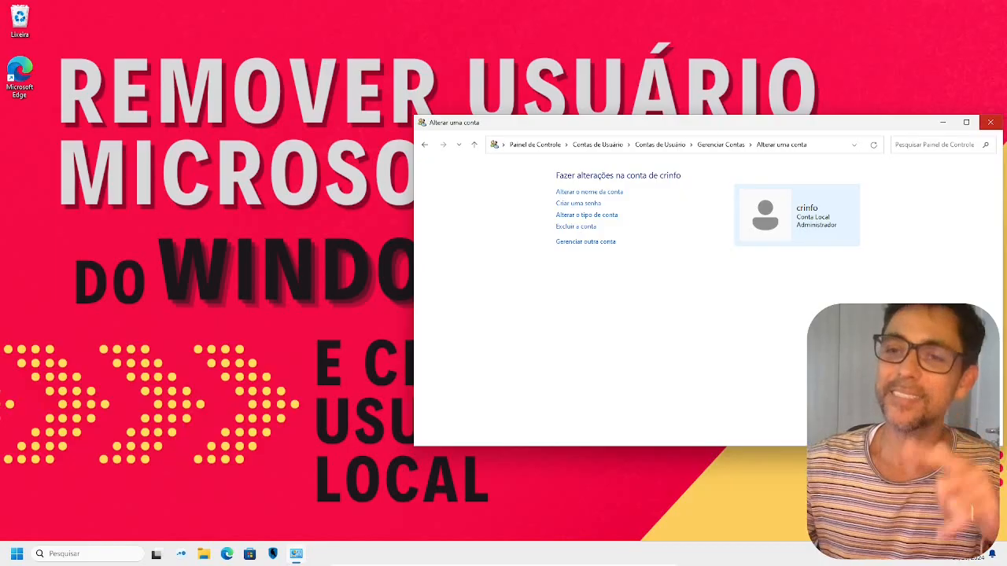
pyautogui.click(989, 124)
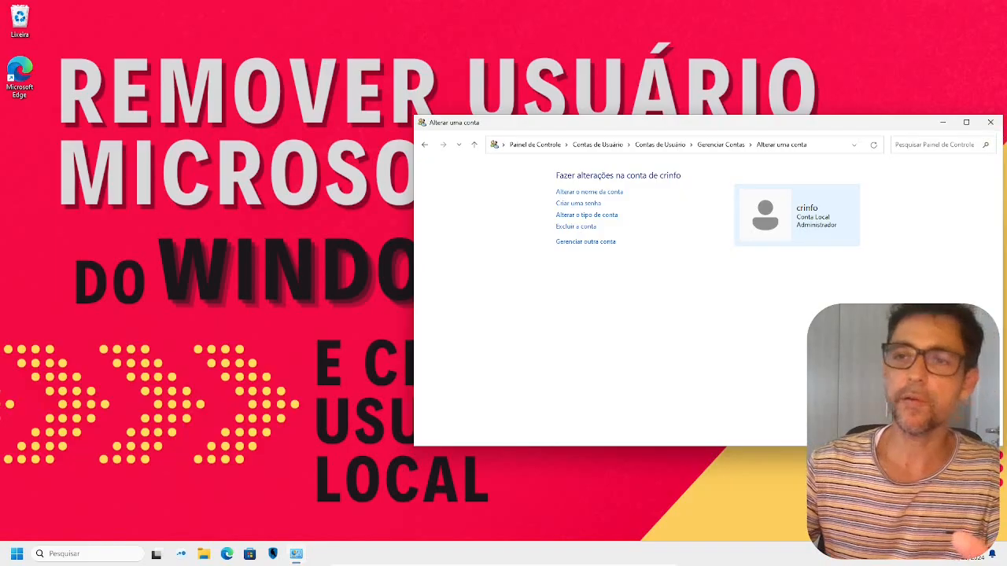
# Sign out of the Microsoft administrator account to return to the lock screen.
pyautogui.click(16, 554)
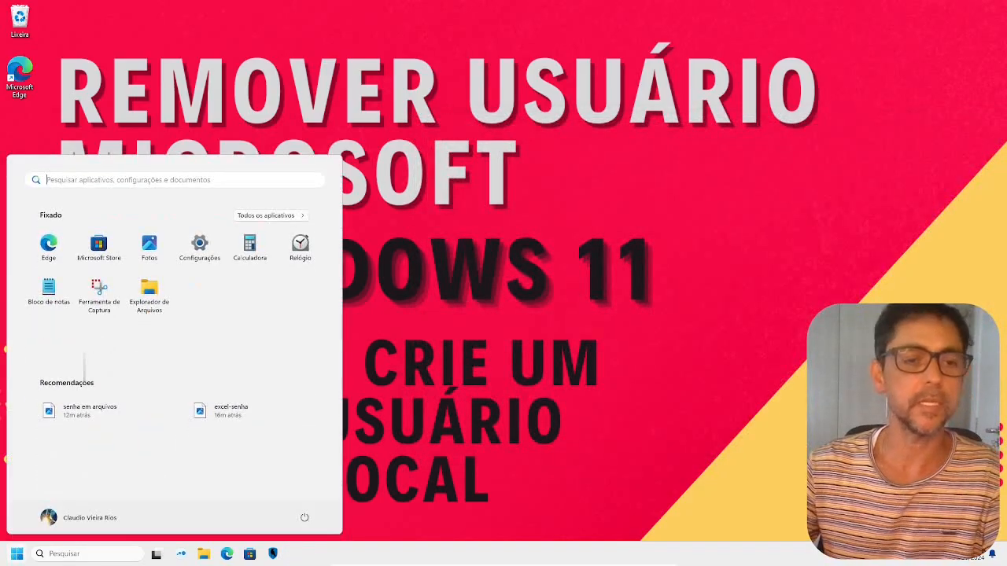
pyautogui.click(79, 517)
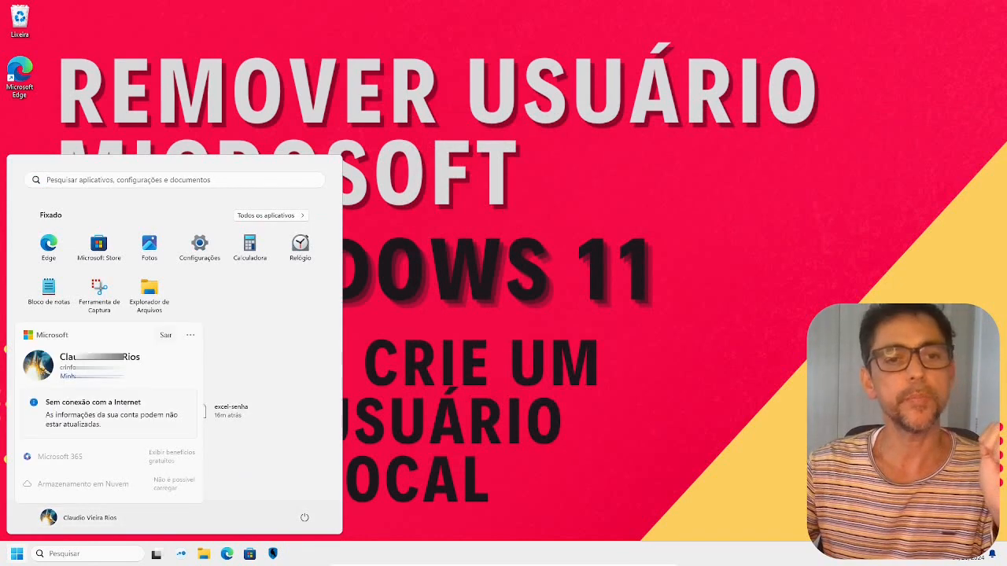
pyautogui.click(165, 335)
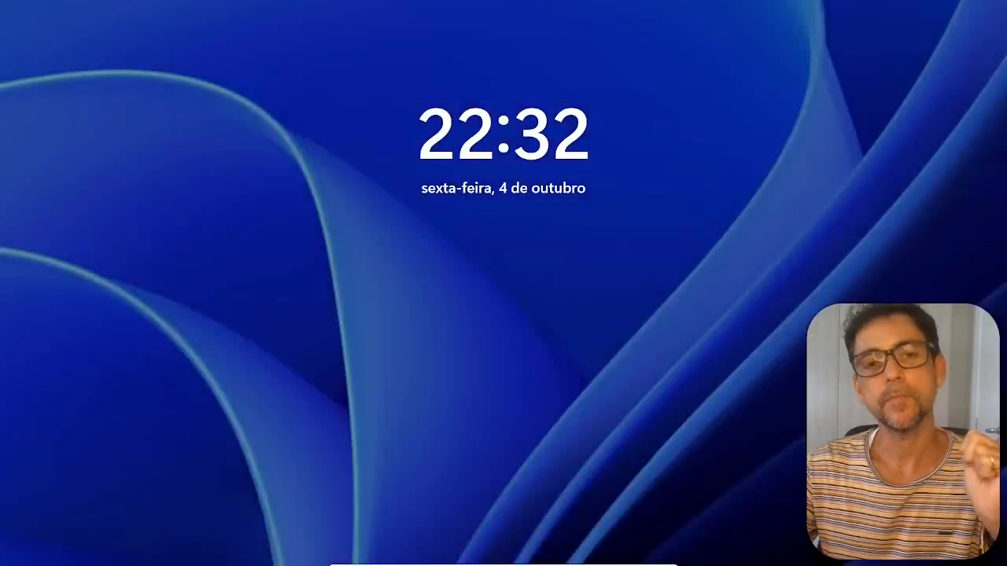
# Sign in to the local administrator account crinfo from the lock screen.
pyautogui.press('Return')
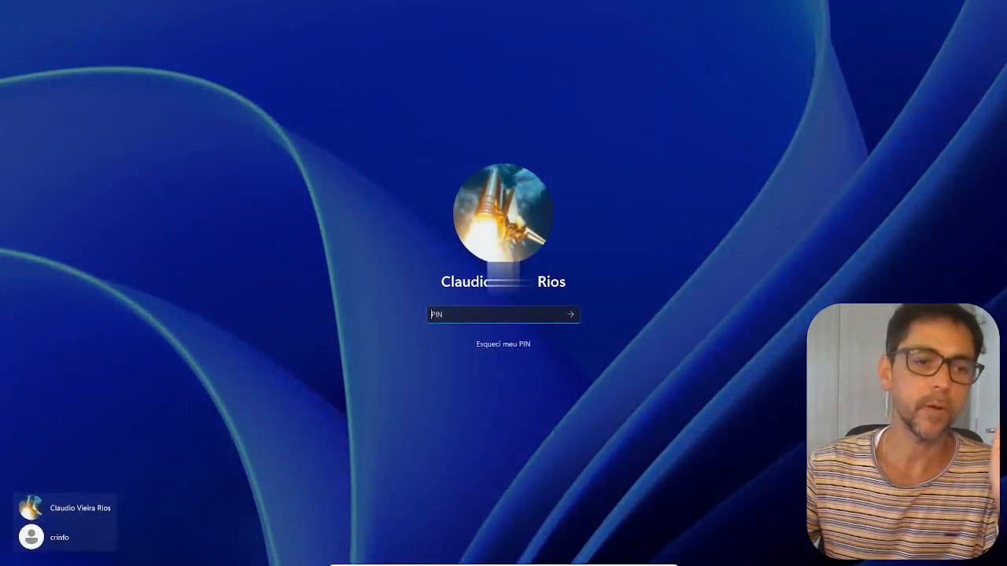
pyautogui.click(60, 538)
pyautogui.click(503, 305)
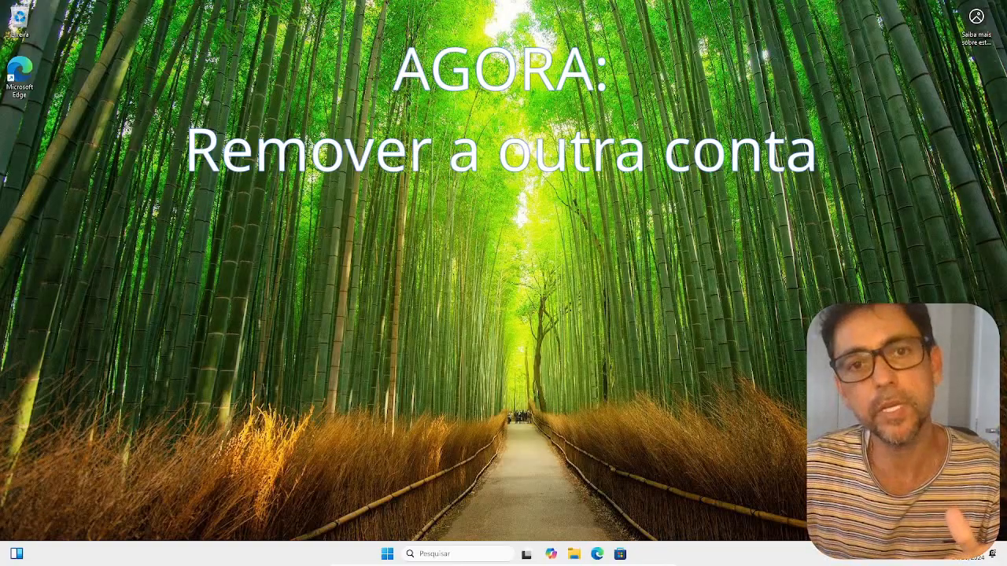
# Open Control Panel's user account management and bring up the list of accounts that can be changed.
pyautogui.press('super')
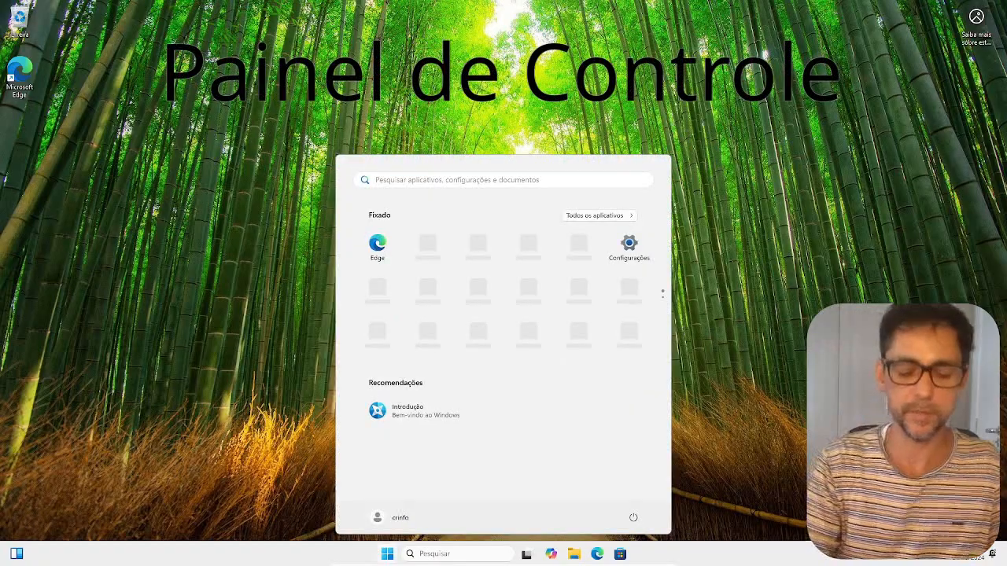
pyautogui.write('paint')
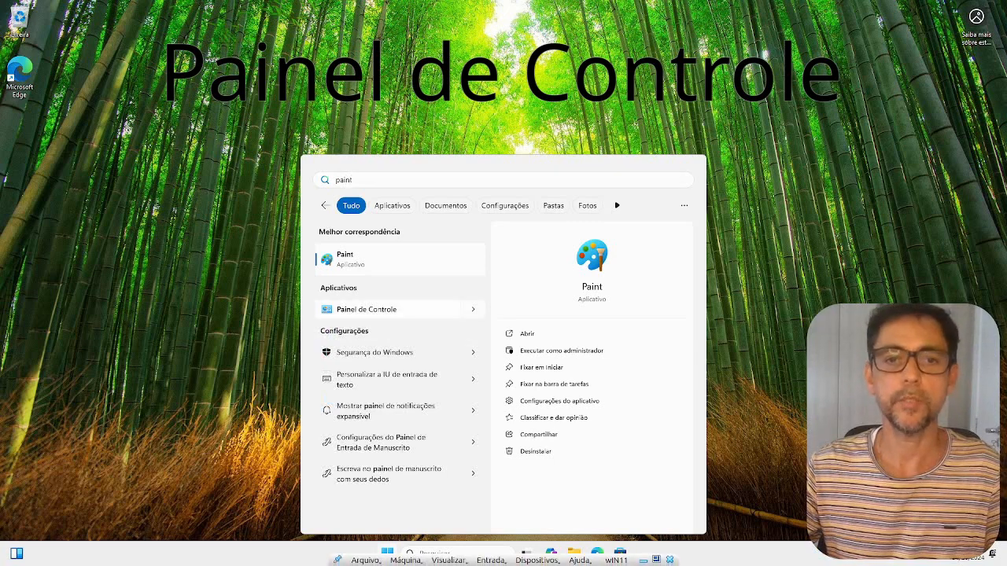
pyautogui.click(376, 309)
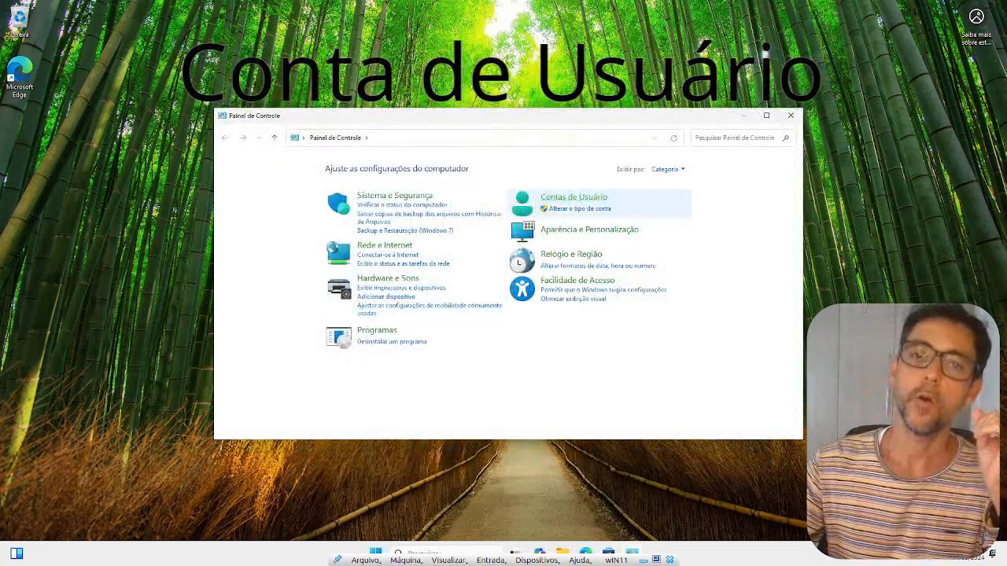
pyautogui.click(566, 196)
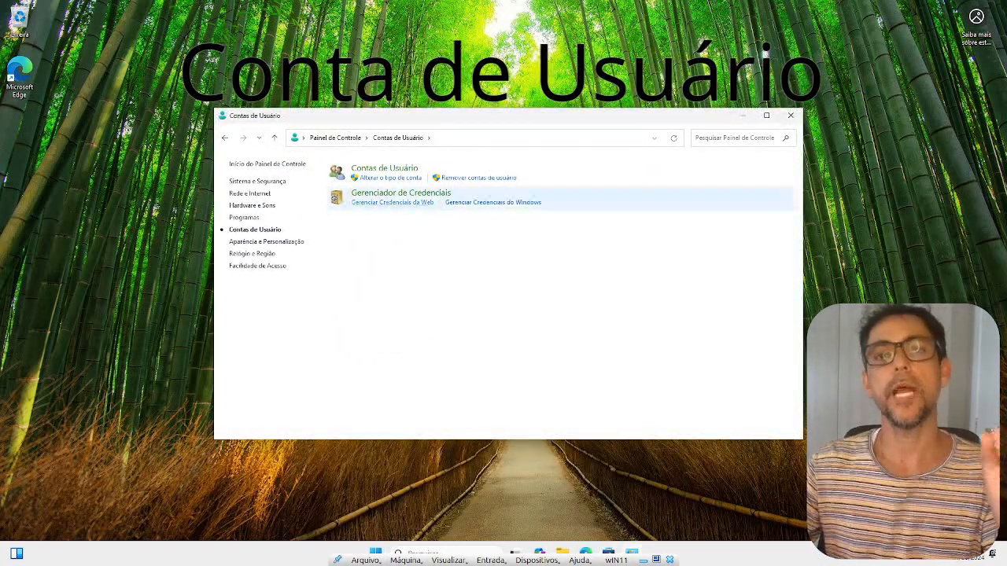
pyautogui.click(384, 168)
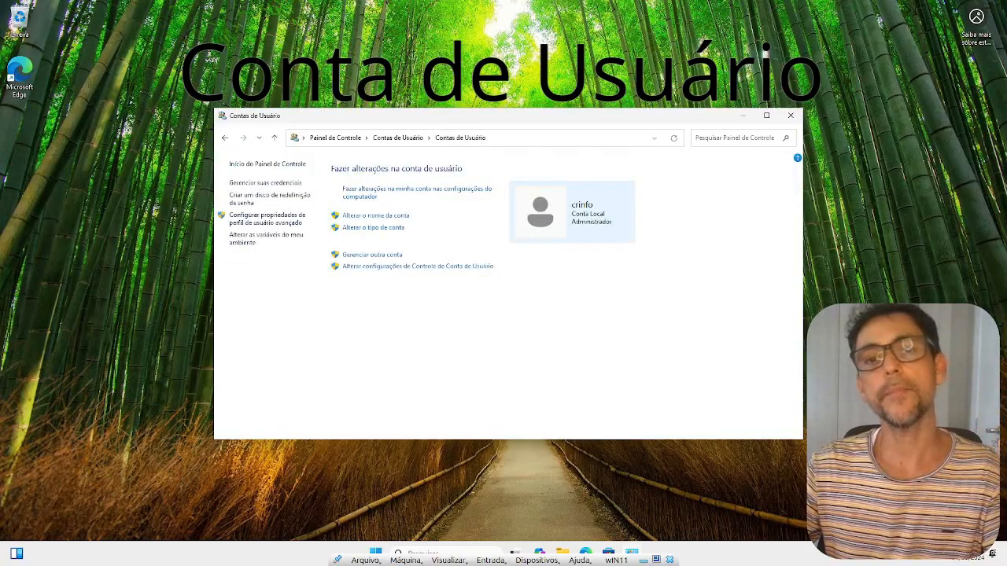
pyautogui.click(372, 255)
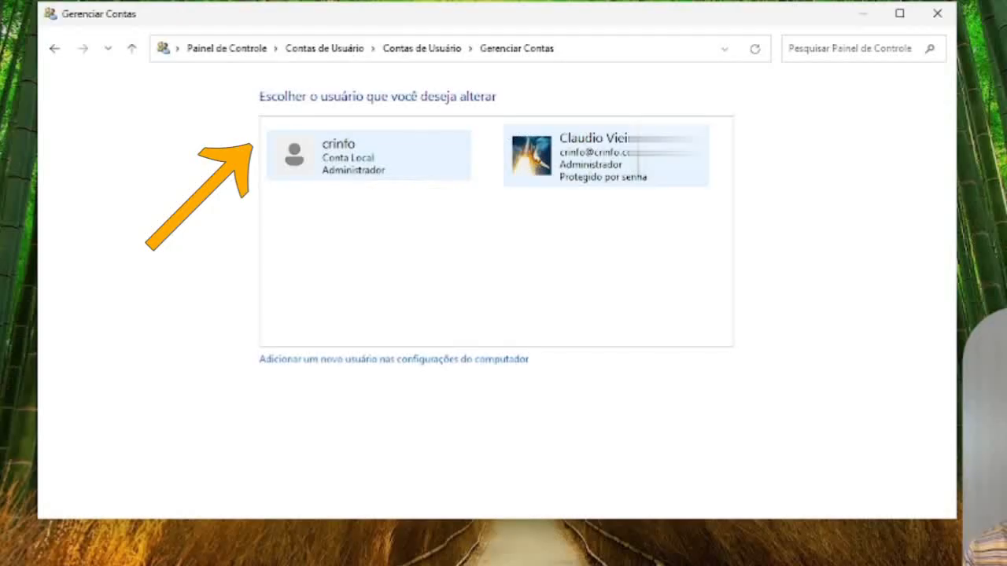
# Delete the Microsoft administrator account together with its files and confirm the deletion.
pyautogui.click(584, 205)
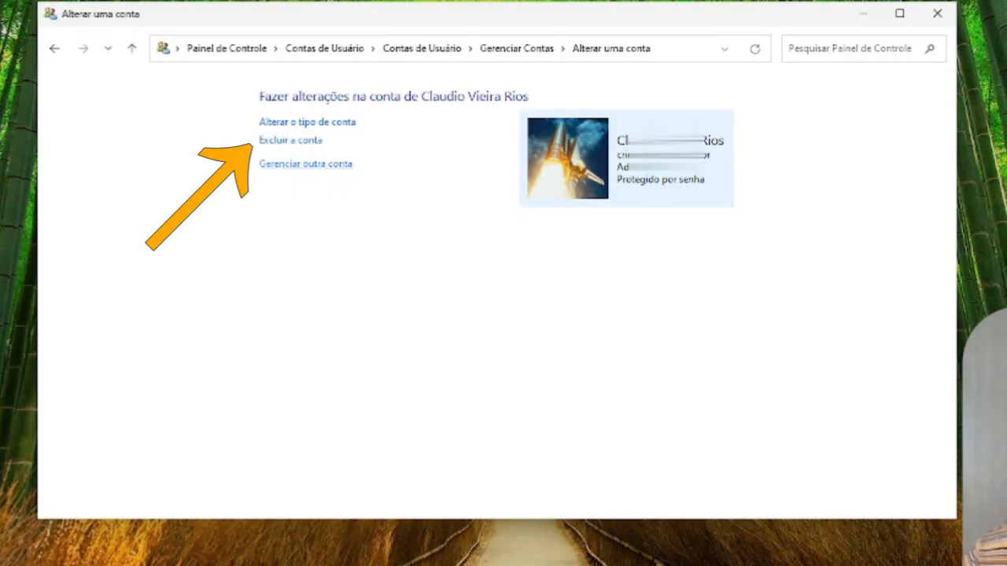
pyautogui.click(290, 140)
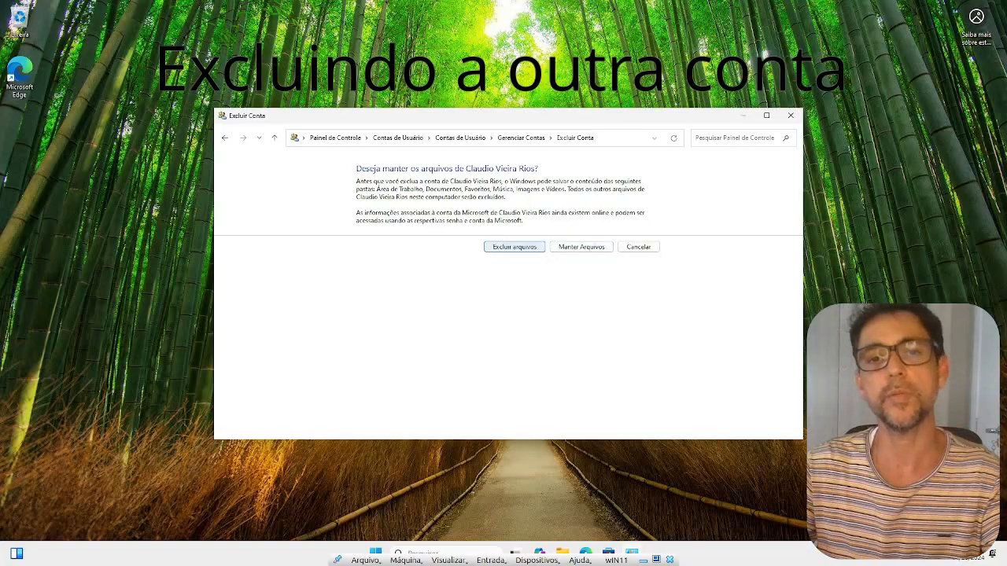
pyautogui.click(515, 247)
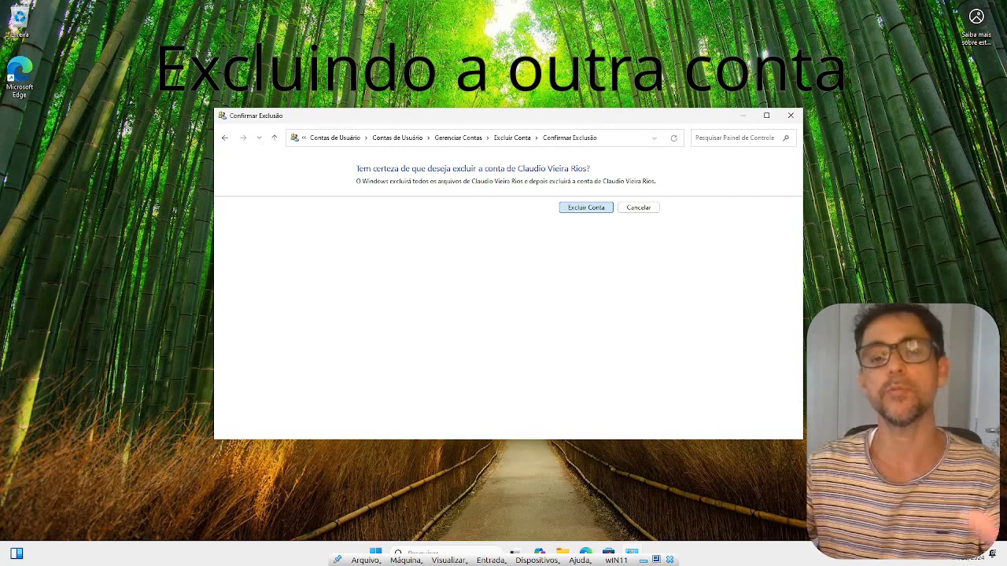
pyautogui.press('Return')
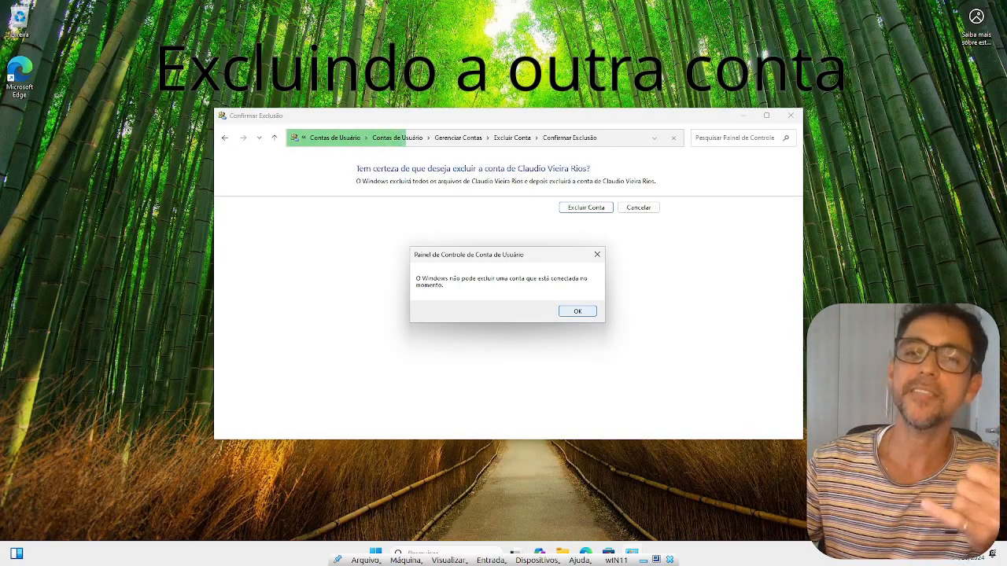
pyautogui.press('Return')
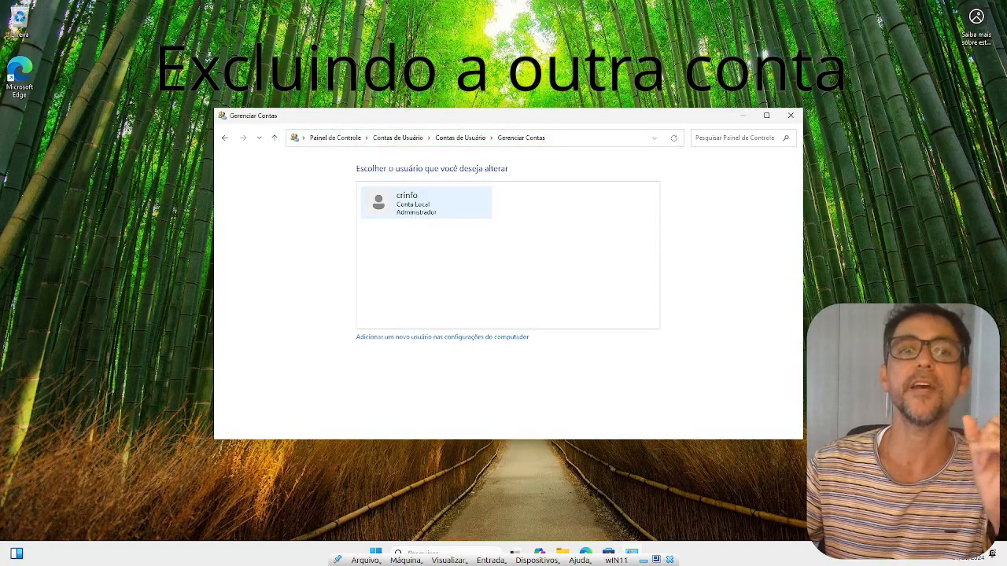
# Reopen the list of manageable accounts to check which accounts remain, and close the Control Panel window.
pyautogui.click(461, 137)
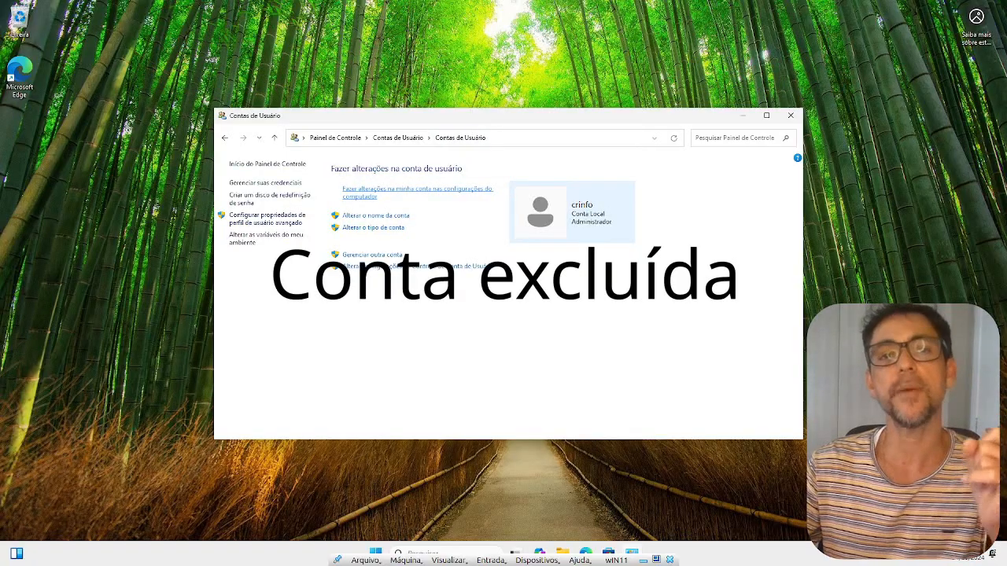
pyautogui.click(372, 255)
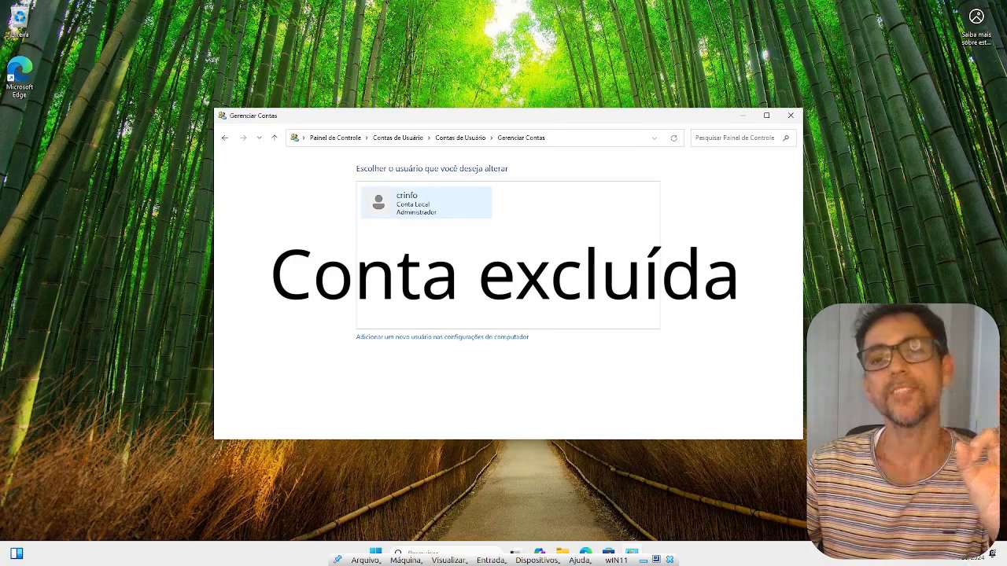
pyautogui.click(790, 116)
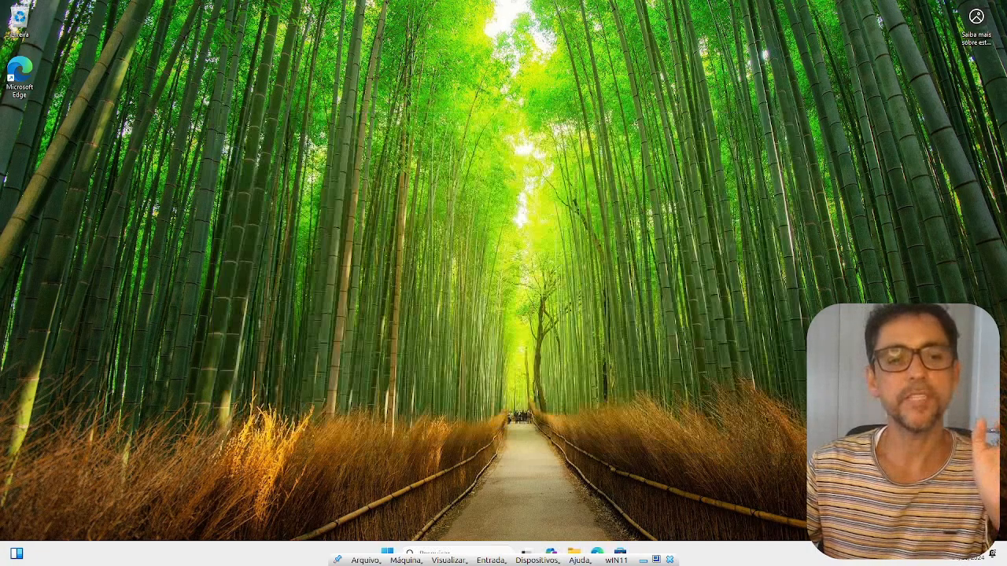
# Sign out of the crinfo account and sign back in to it from the lock screen.
pyautogui.click(386, 553)
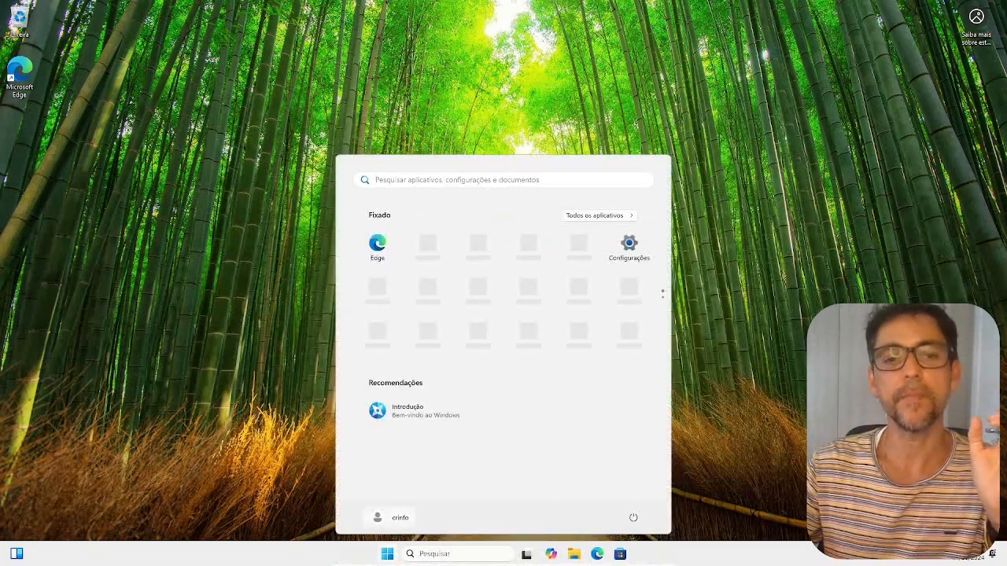
pyautogui.click(394, 518)
pyautogui.click(515, 450)
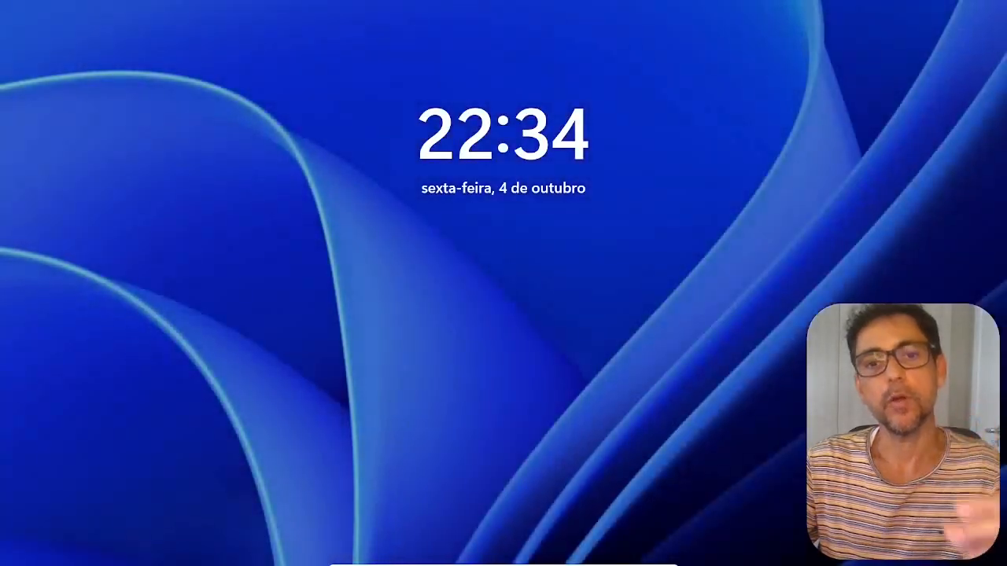
pyautogui.press('Return')
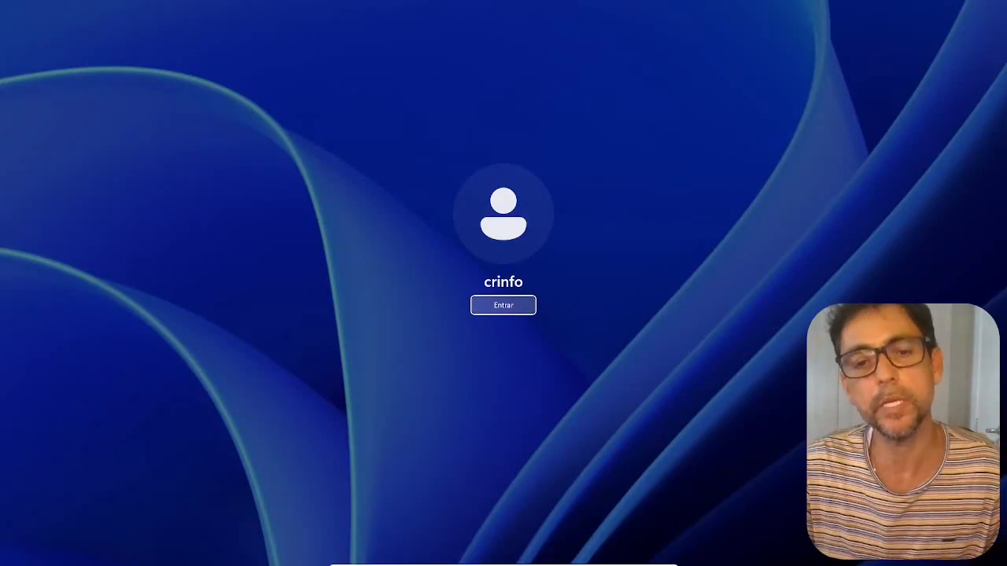
pyautogui.press('Return')
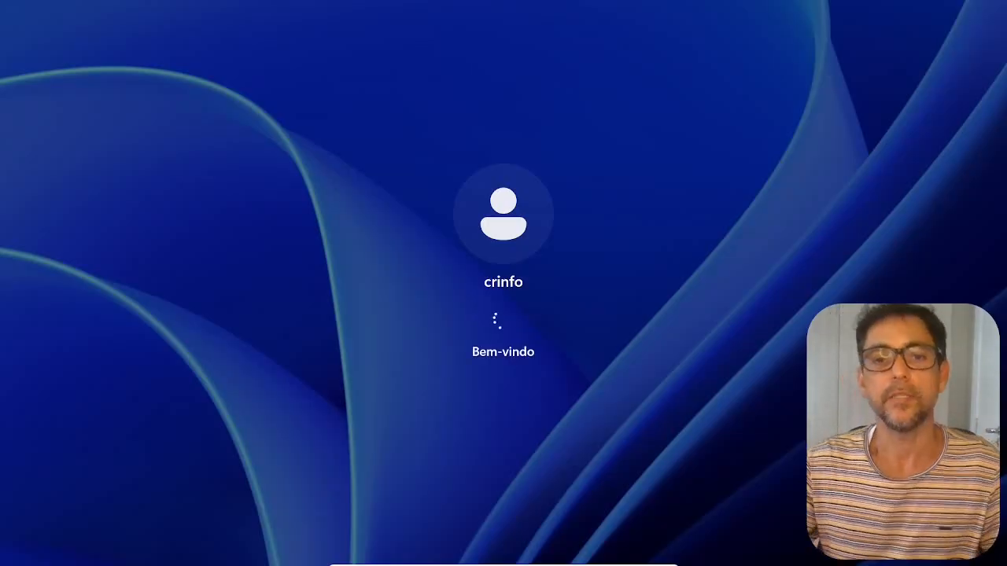